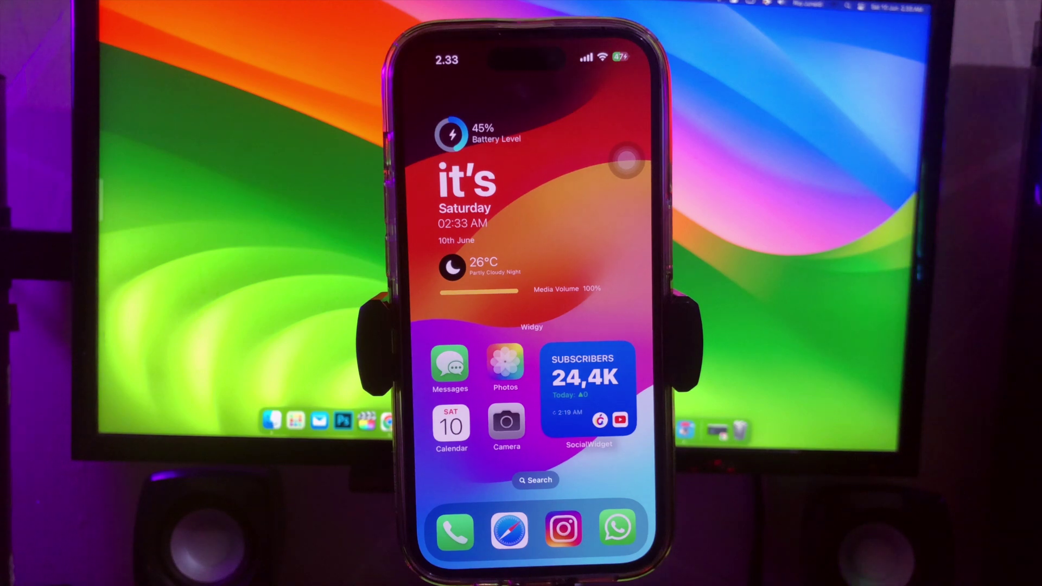
- Swipe from the widgets page to the home screen page with Settings and Mail
left_click_drag(674, 442, 500, 477)
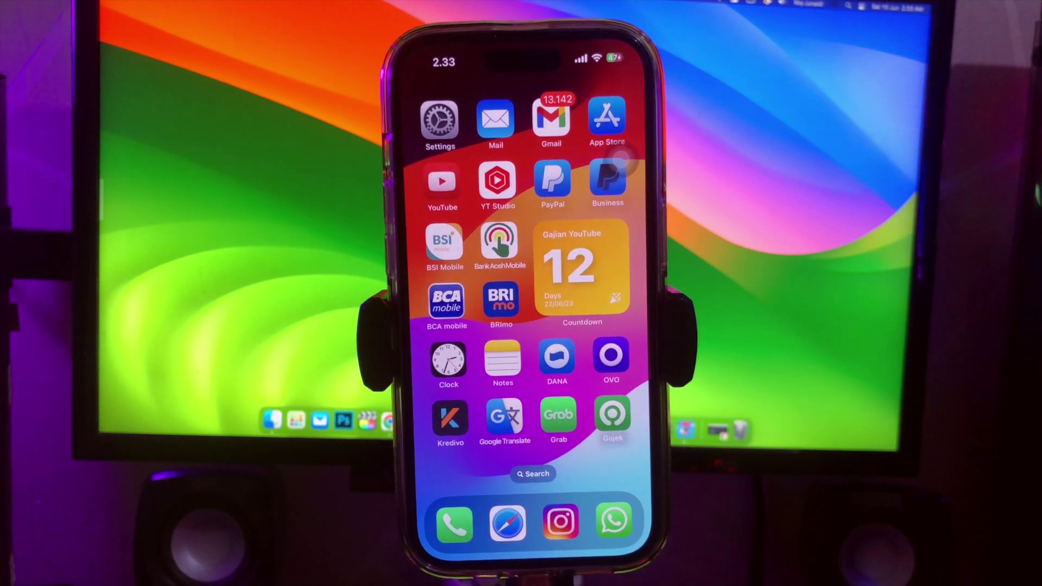
- Check the iOS 17.0 beta version in General > About and Software Update, then return home
left_click(440, 120)
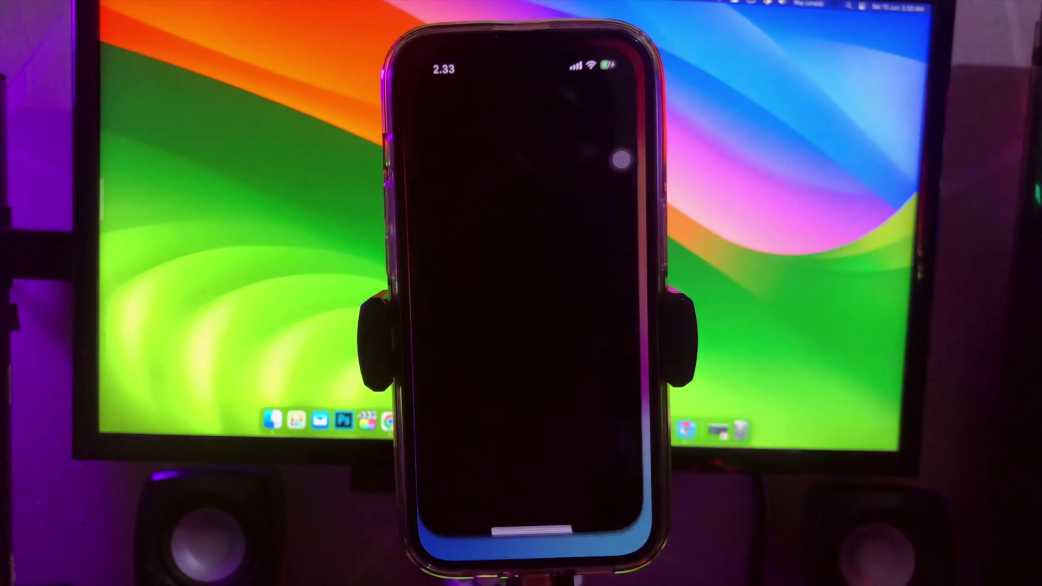
scroll(526, 366, "down", 5)
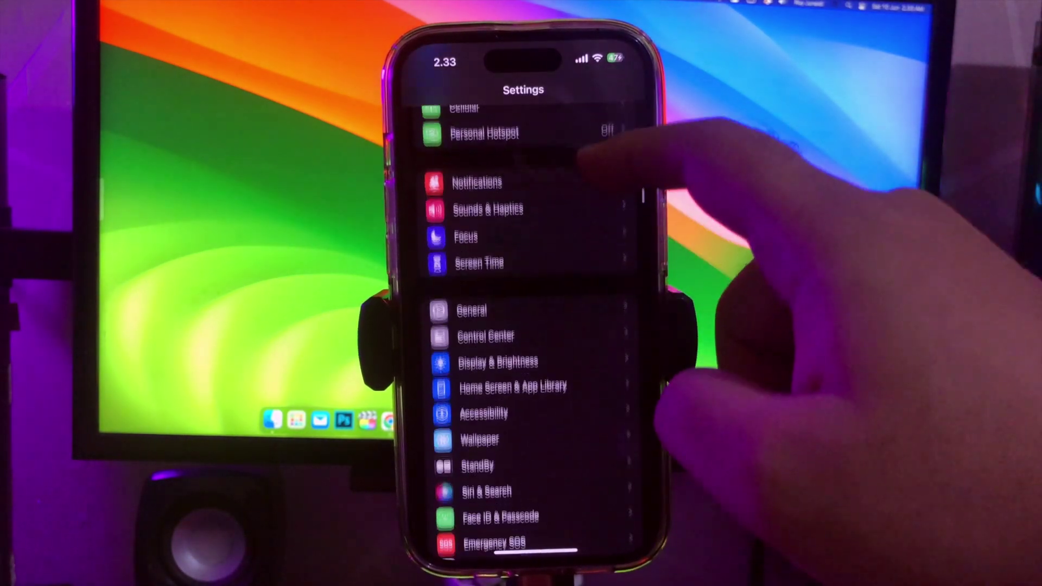
left_click(472, 299)
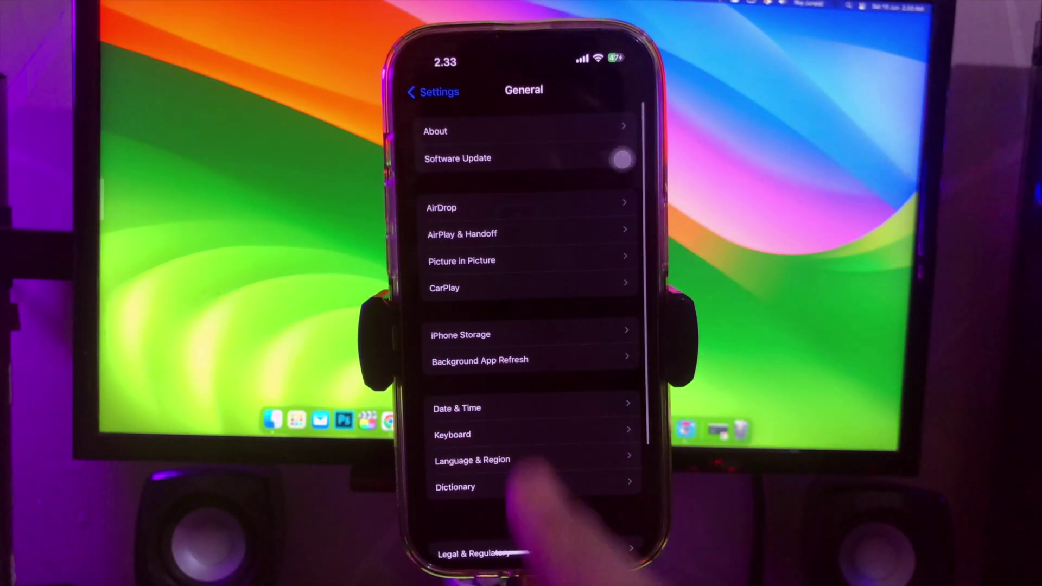
left_click(570, 130)
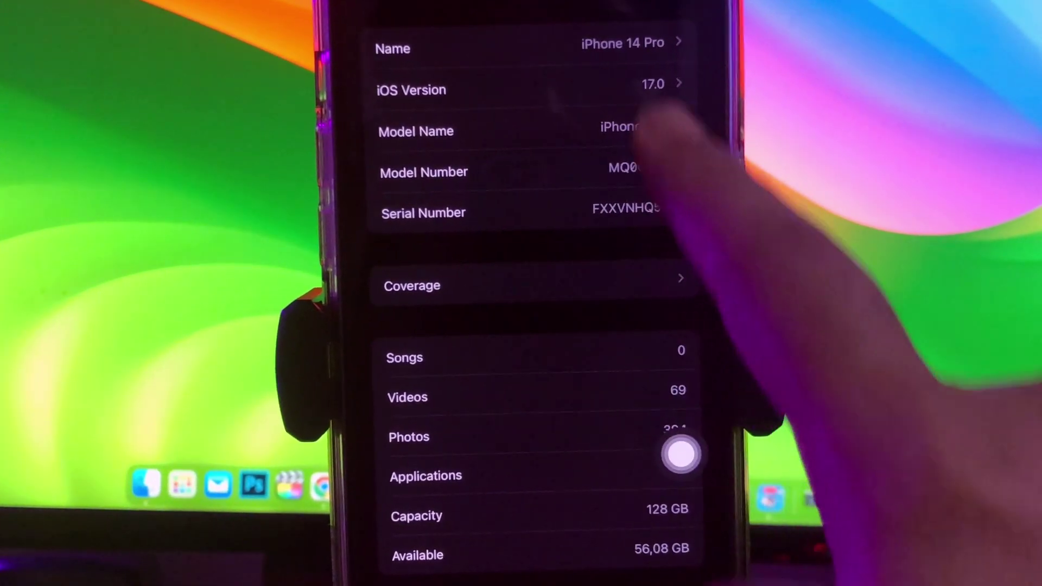
left_click(570, 135)
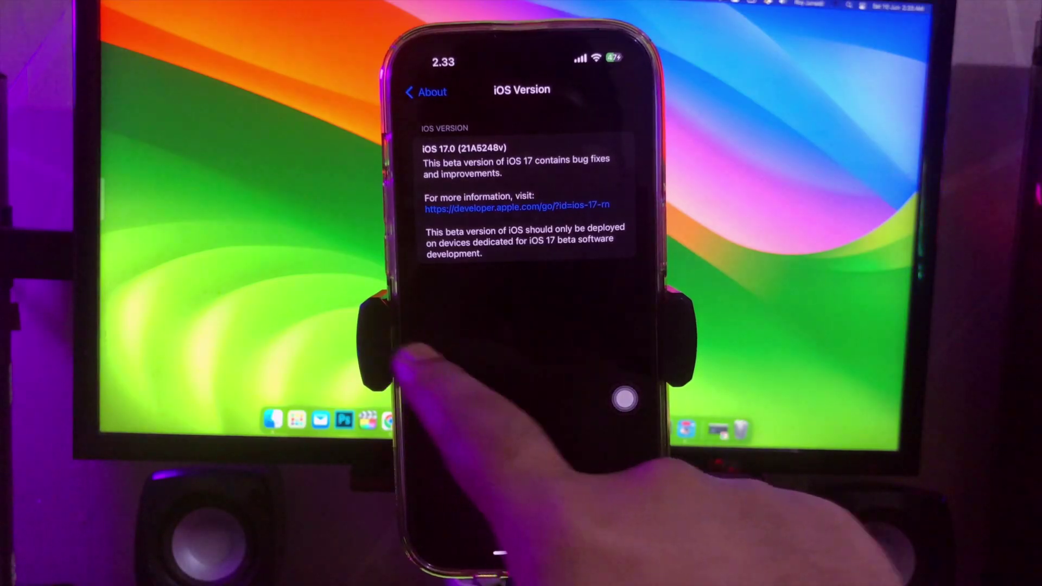
left_click_drag(418, 430, 529, 416)
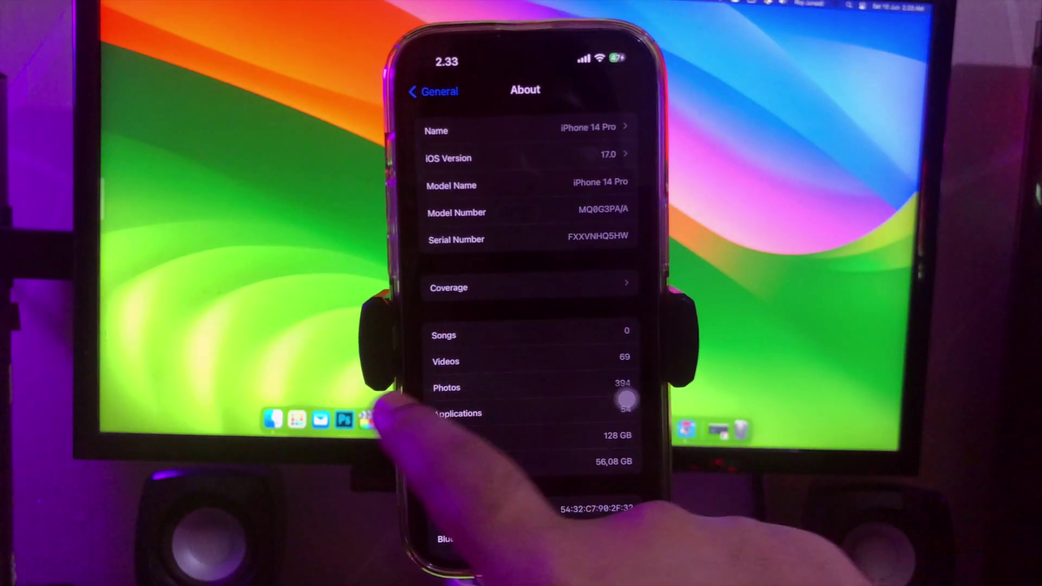
left_click(521, 158)
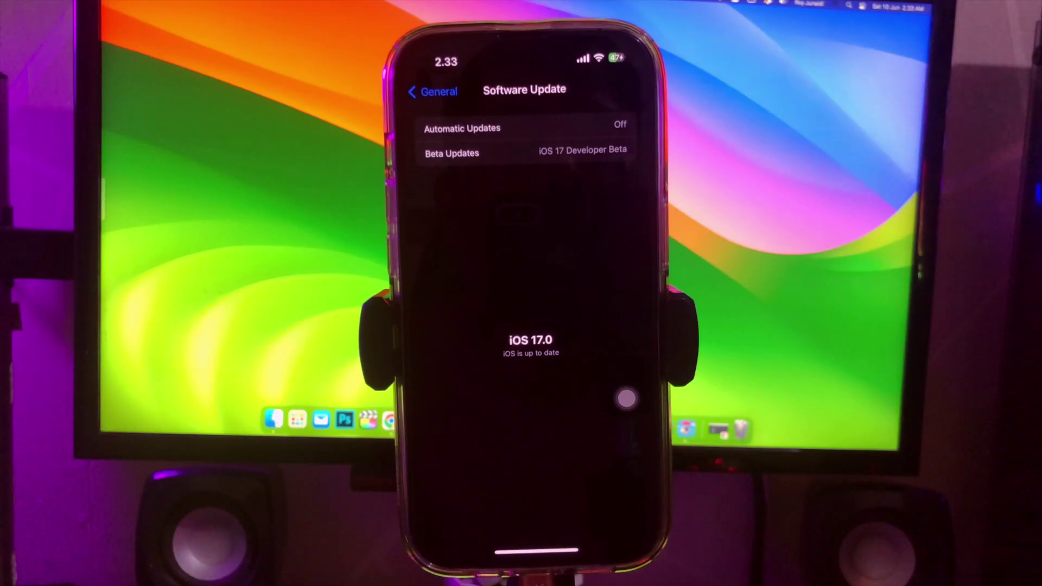
left_click_drag(536, 552, 535, 342)
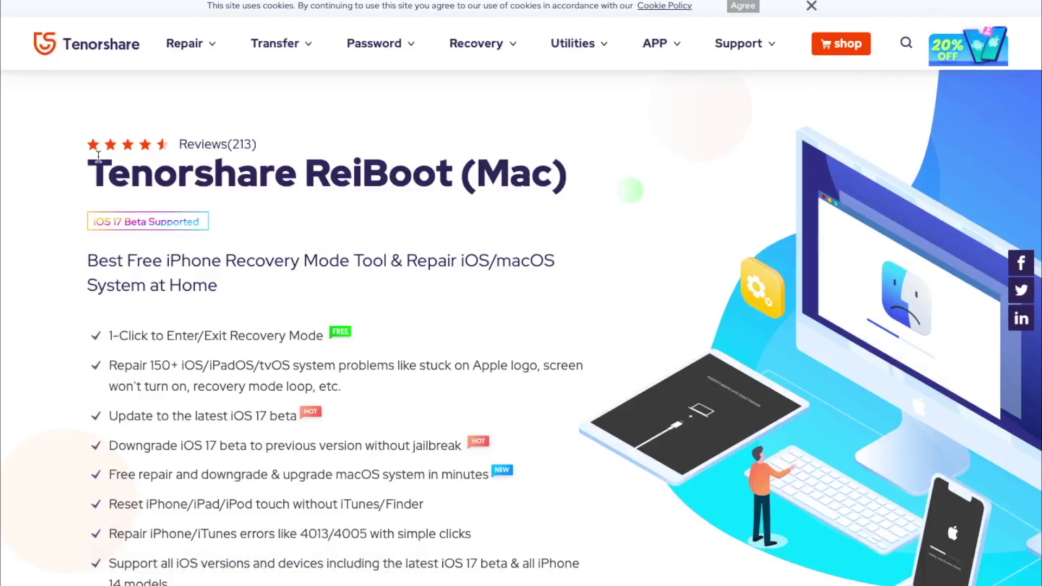
left_click_drag(97, 157, 560, 164)
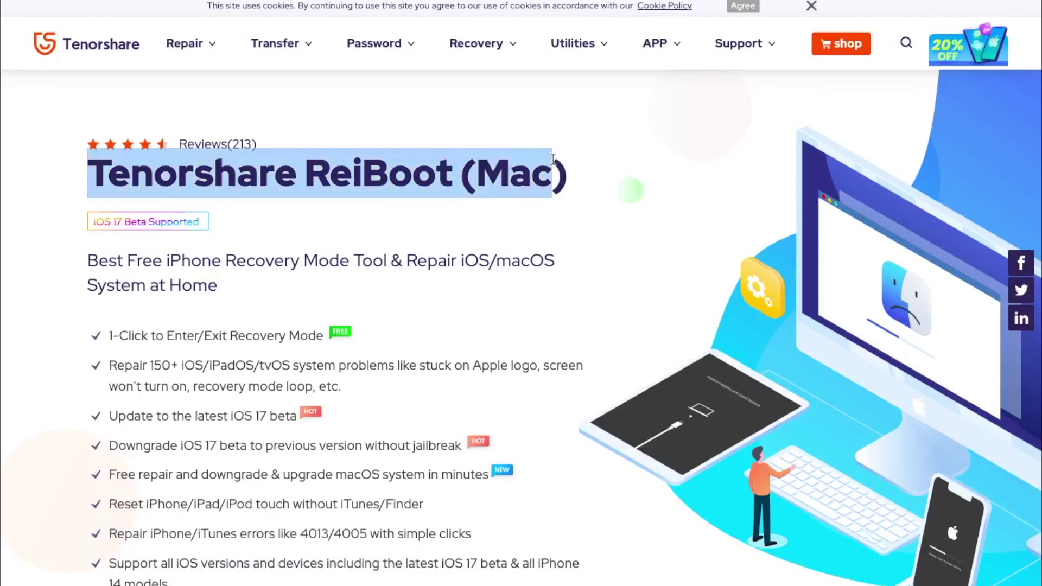
left_click(560, 166)
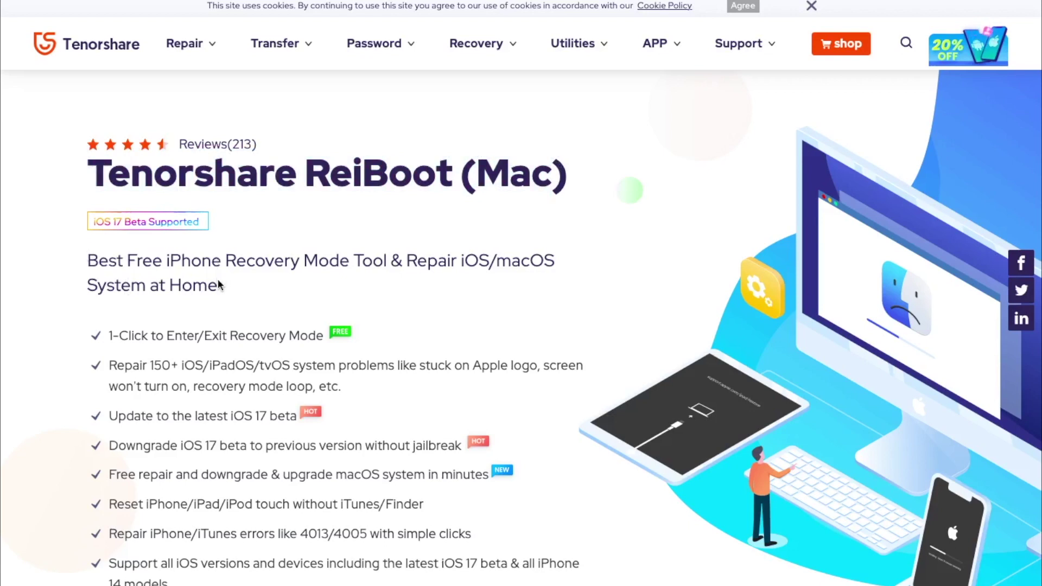
left_click_drag(219, 285, 76, 261)
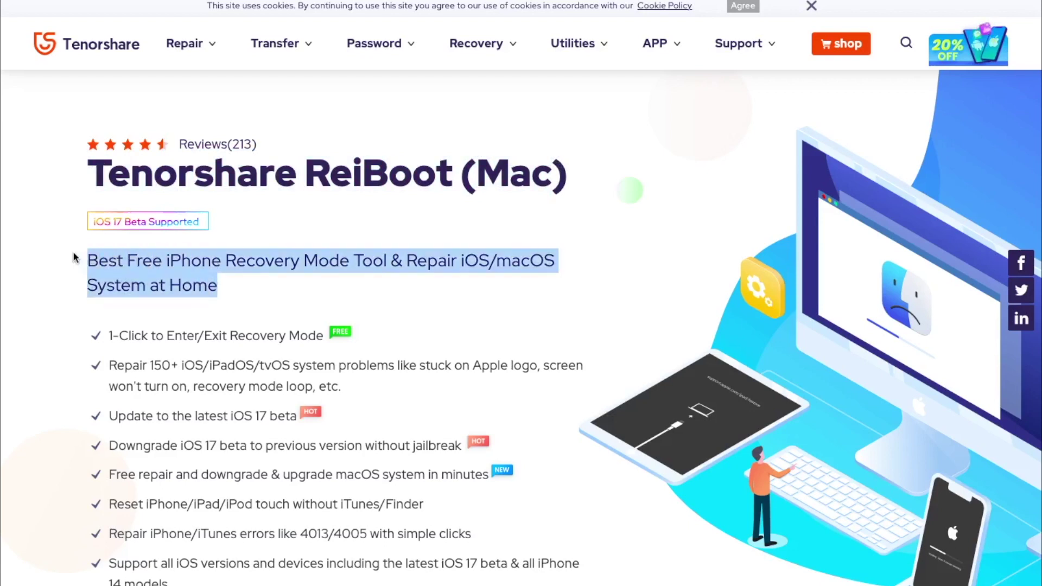
left_click(194, 281)
scroll(193, 281, "down", 2)
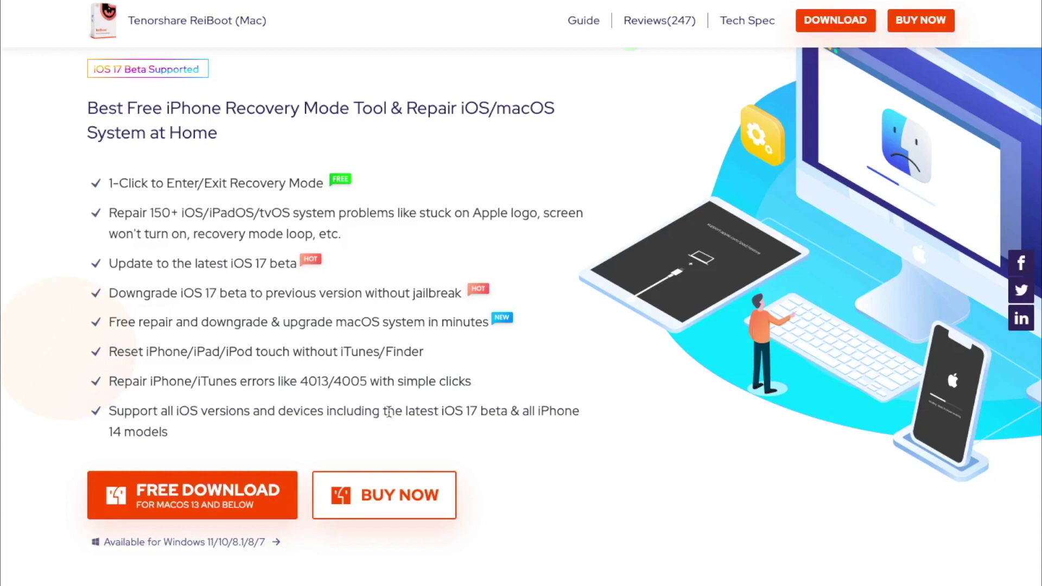
scroll(458, 409, "down", 5)
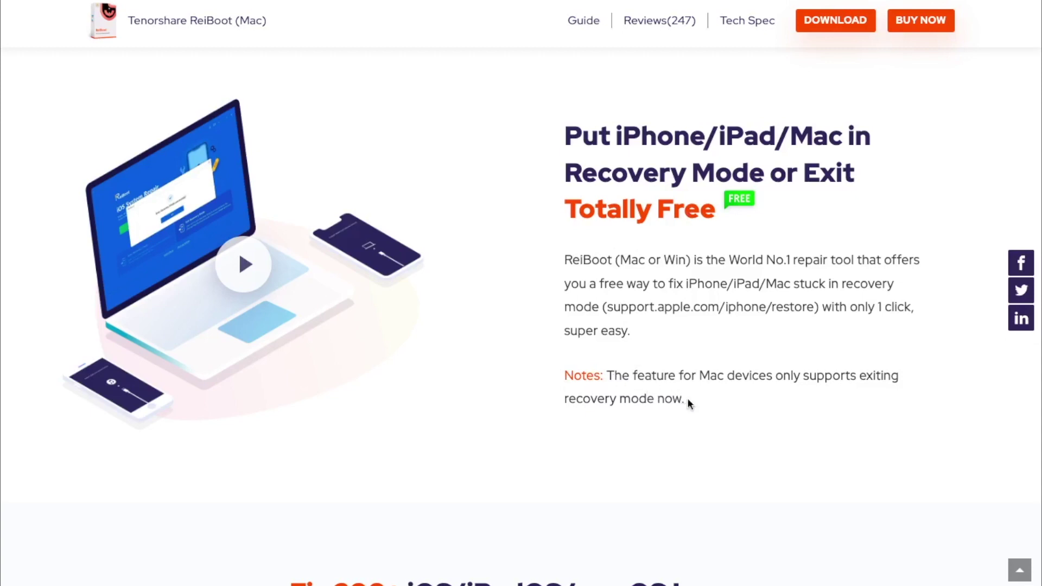
scroll(518, 410, "down", 3)
scroll(518, 409, "down", 2)
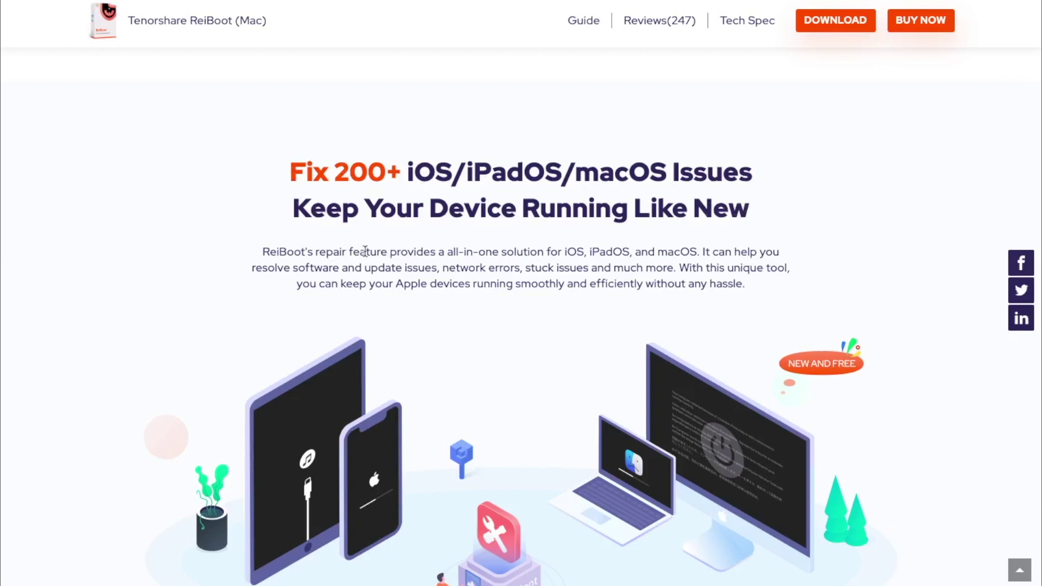
scroll(302, 261, "down", 2)
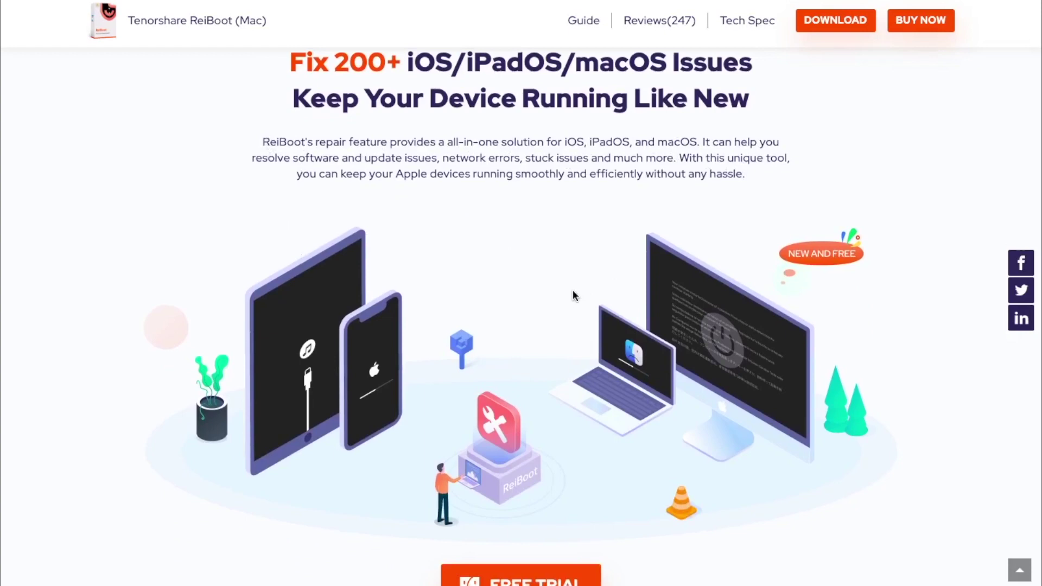
scroll(574, 295, "down", 3)
scroll(573, 291, "down", 2)
scroll(573, 291, "down", 2)
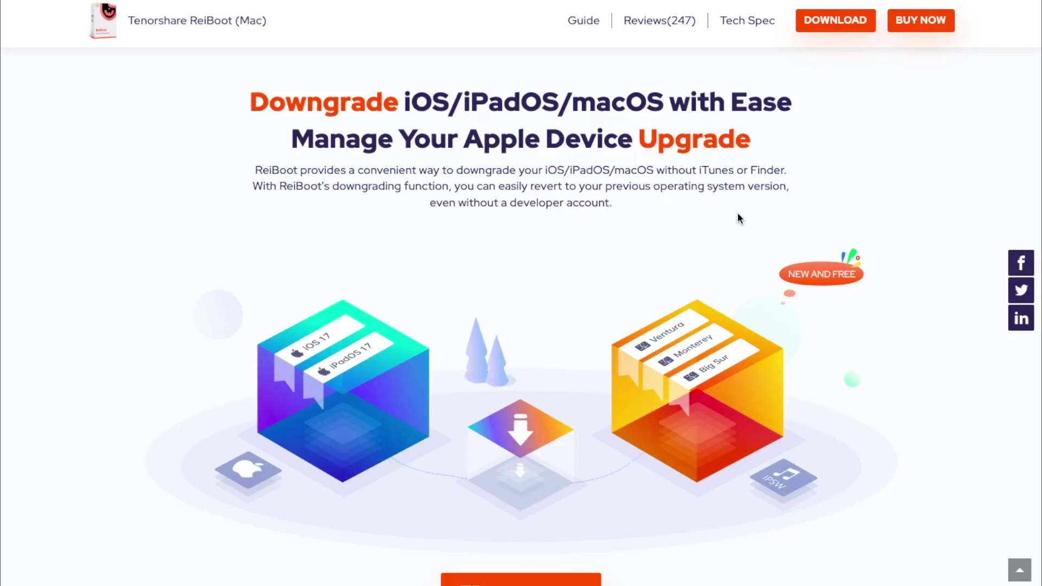
scroll(736, 212, "down", 1)
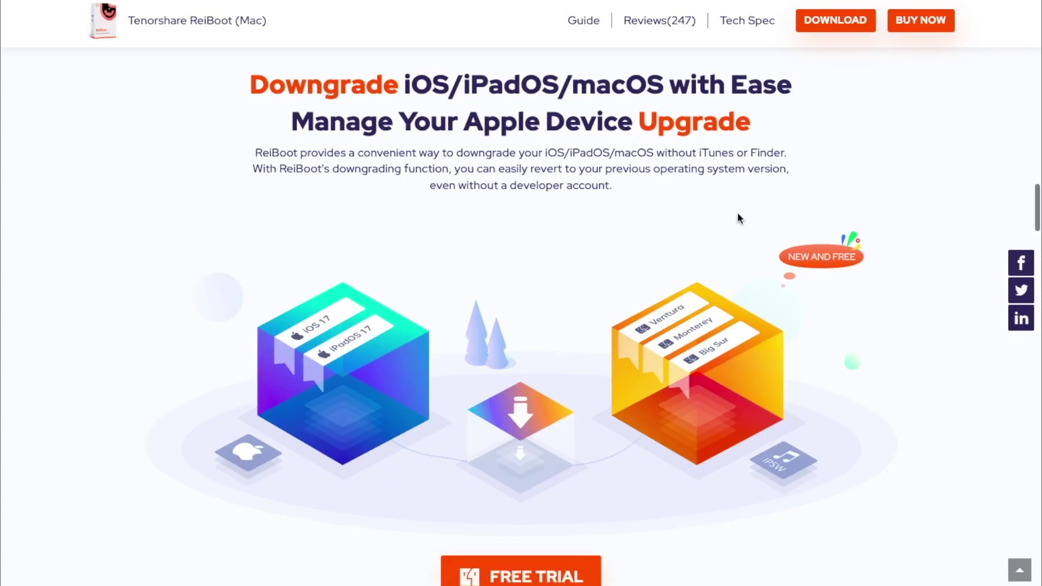
scroll(737, 213, "down", 4)
scroll(737, 213, "down", 2)
scroll(737, 212, "down", 1)
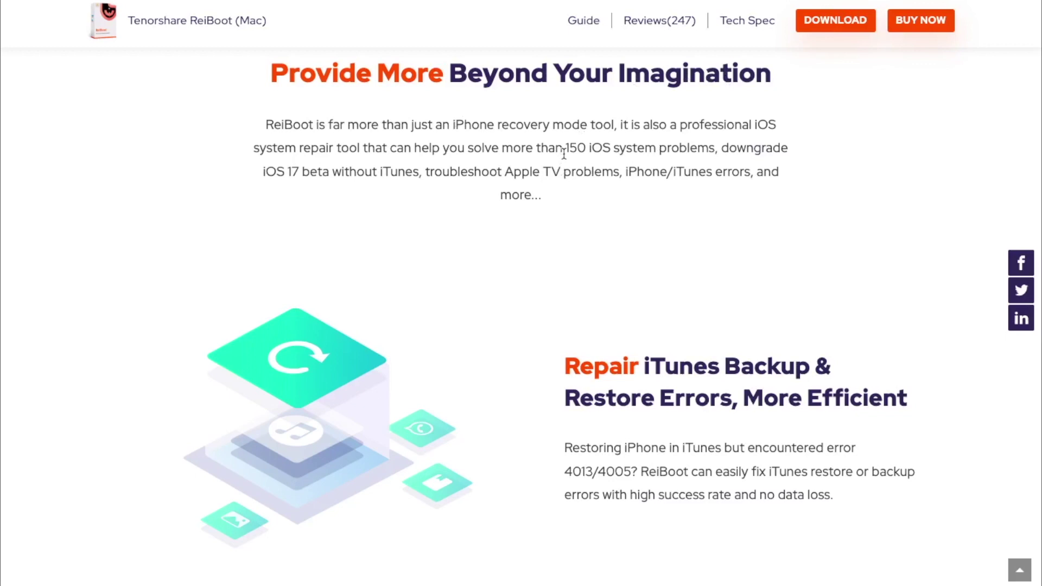
scroll(640, 301, "down", 2)
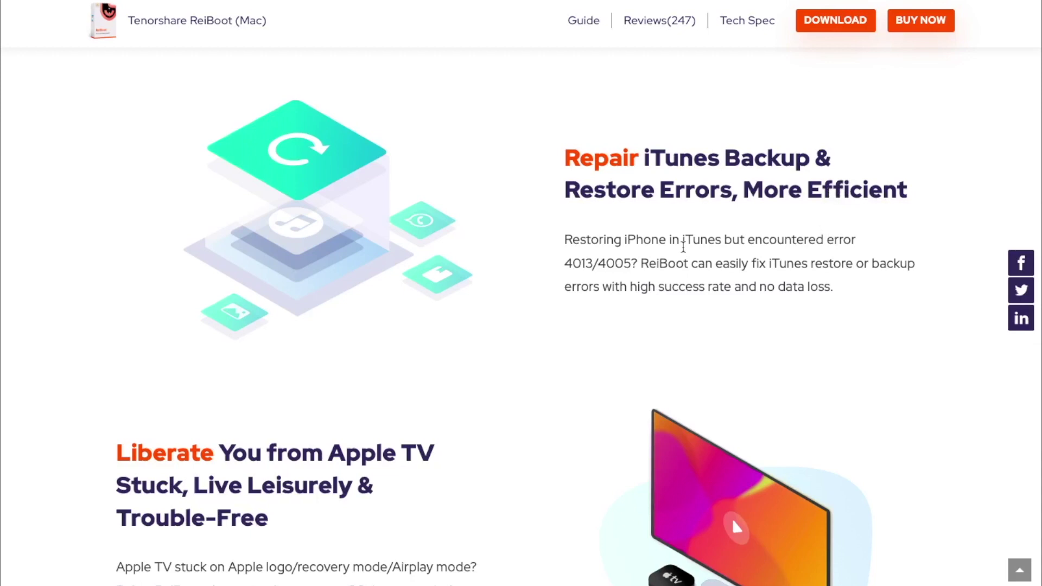
scroll(558, 364, "down", 3)
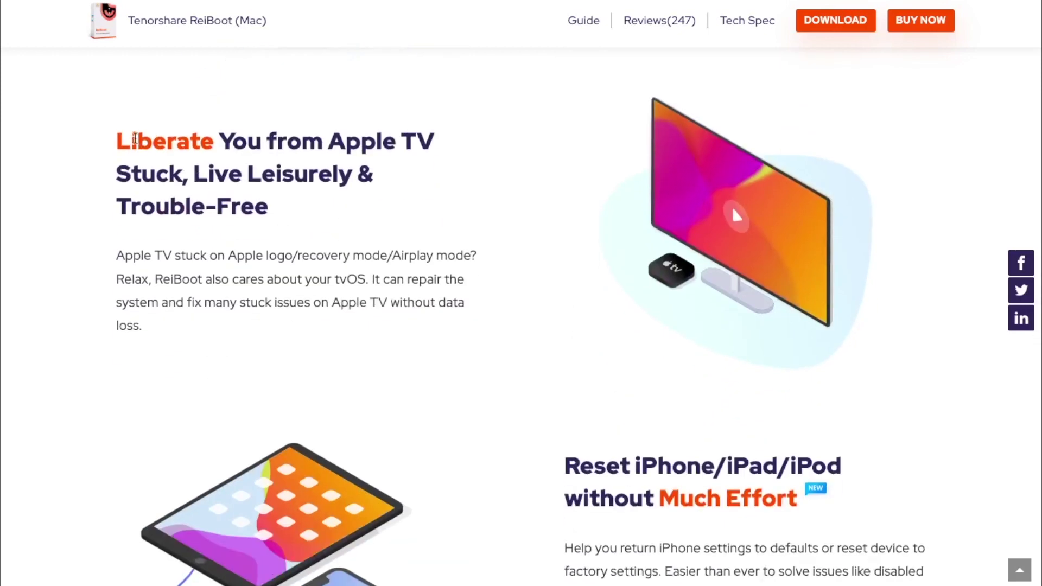
scroll(300, 228, "down", 3)
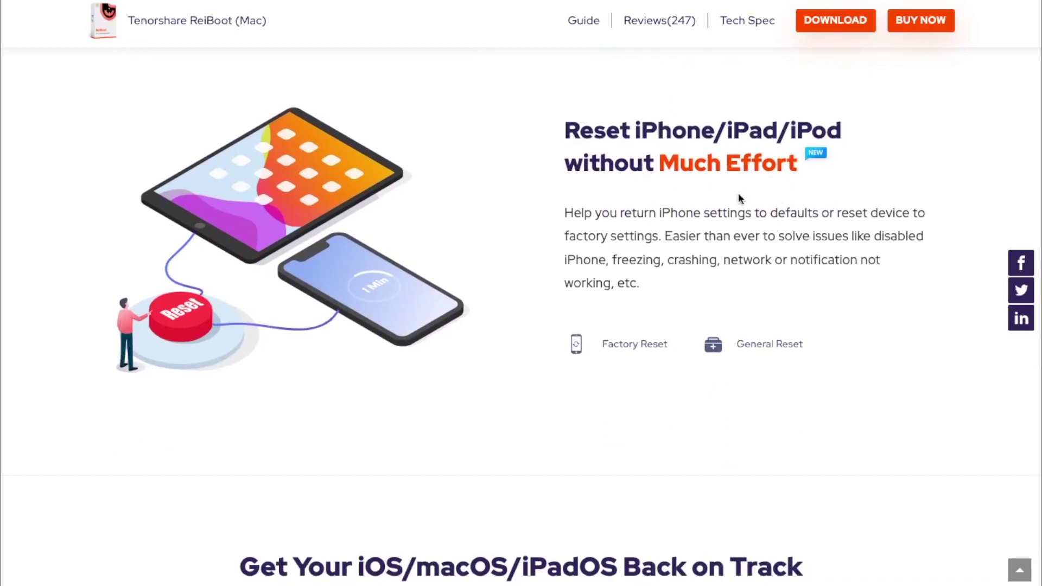
scroll(748, 203, "down", 5)
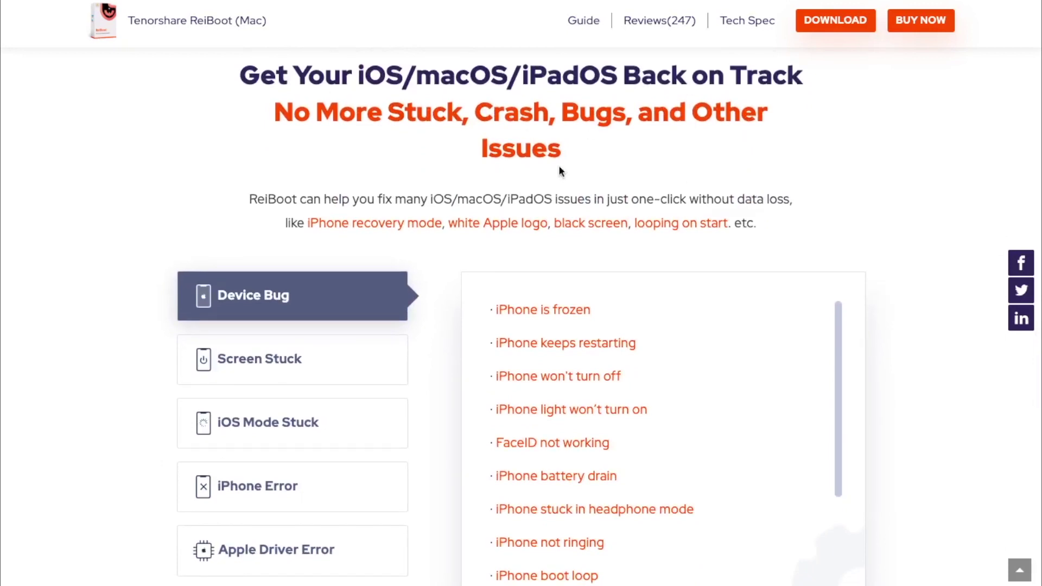
scroll(509, 177, "down", 1)
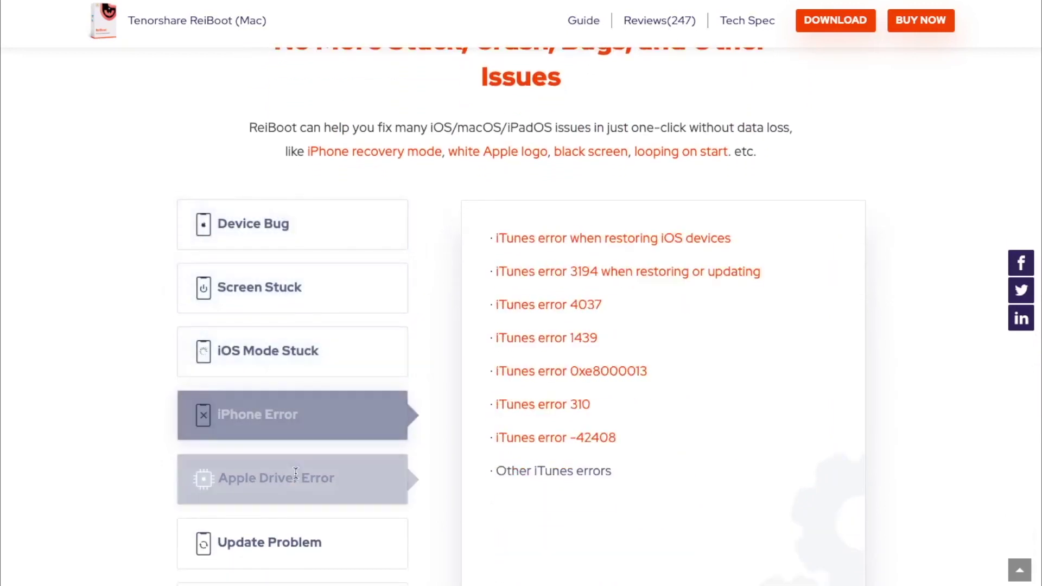
scroll(303, 338, "down", 3)
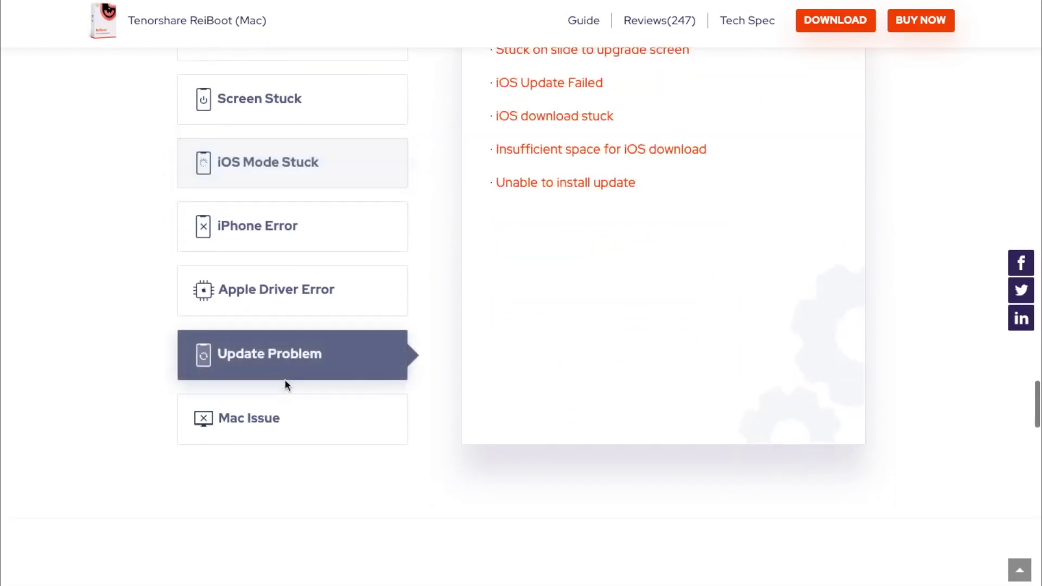
scroll(284, 427, "down", 5)
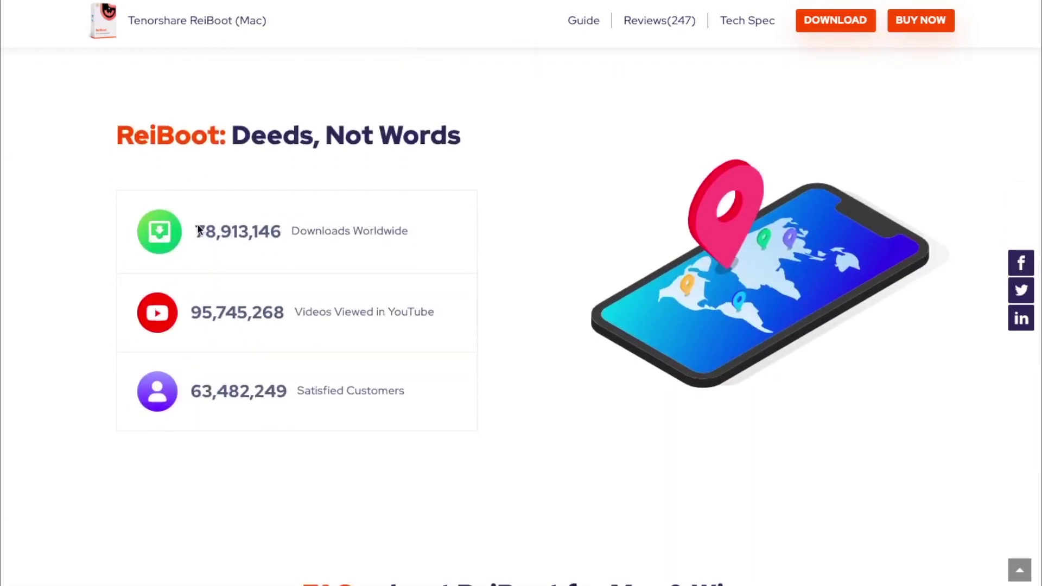
scroll(235, 126, "up", 10)
scroll(380, 414, "up", 7)
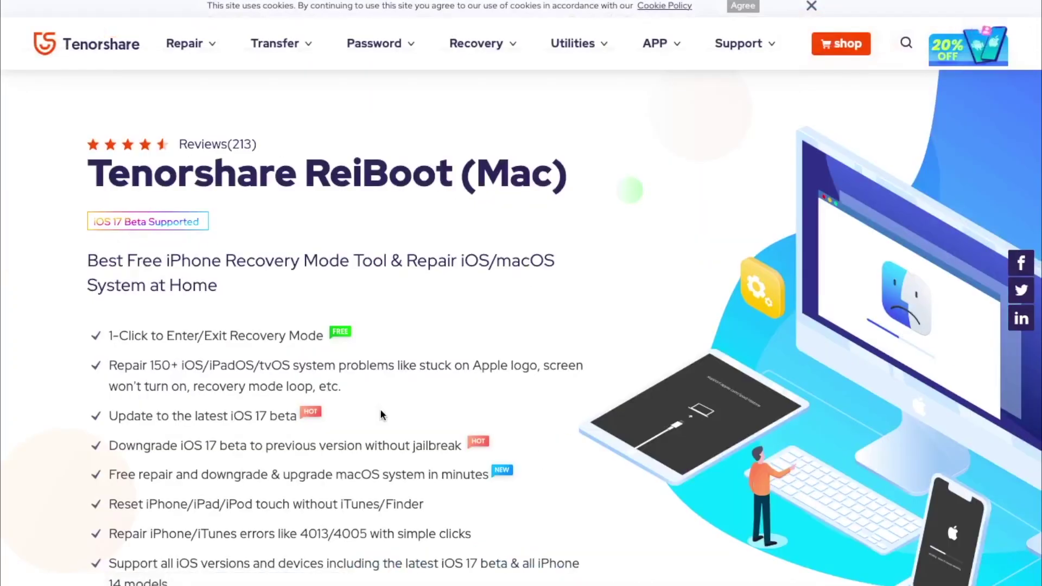
scroll(381, 414, "down", 2)
scroll(381, 413, "up", 1)
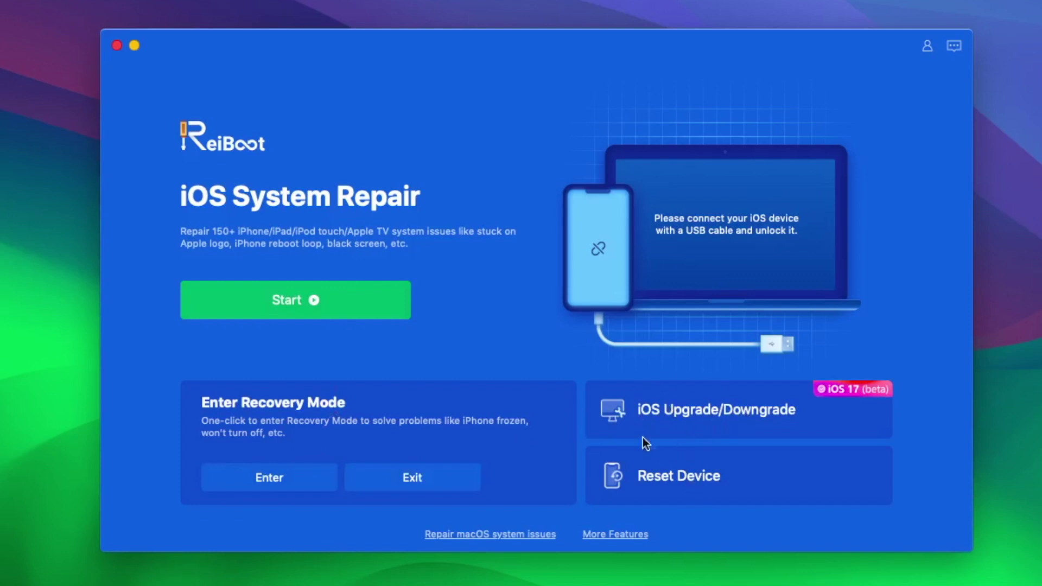
- Select Downgrading system under iOS Upgrade/Downgrade and initiate the downgrade for the iPhone 14 Pro
left_click(685, 410)
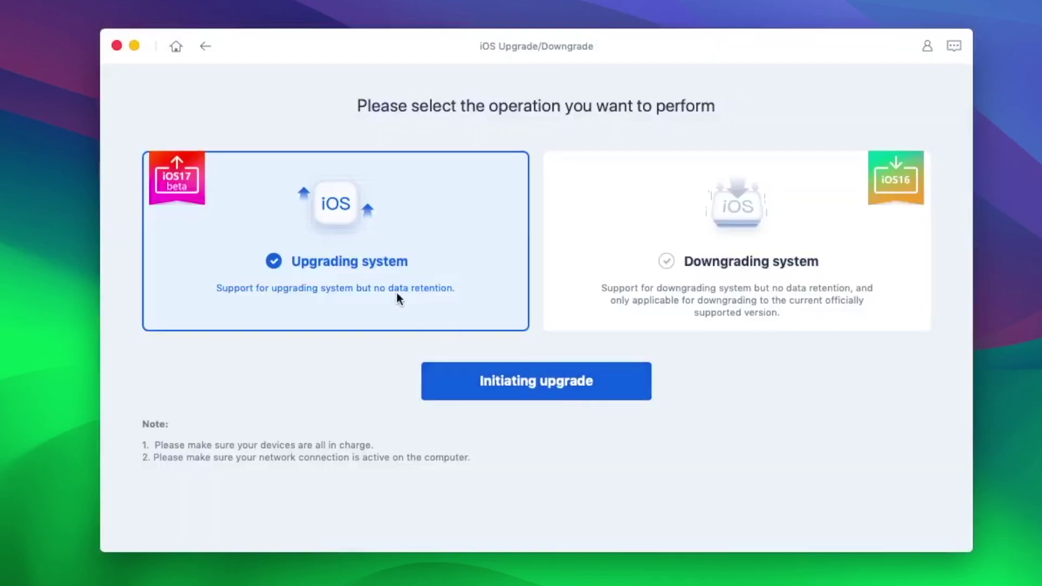
left_click(637, 281)
left_click(408, 257)
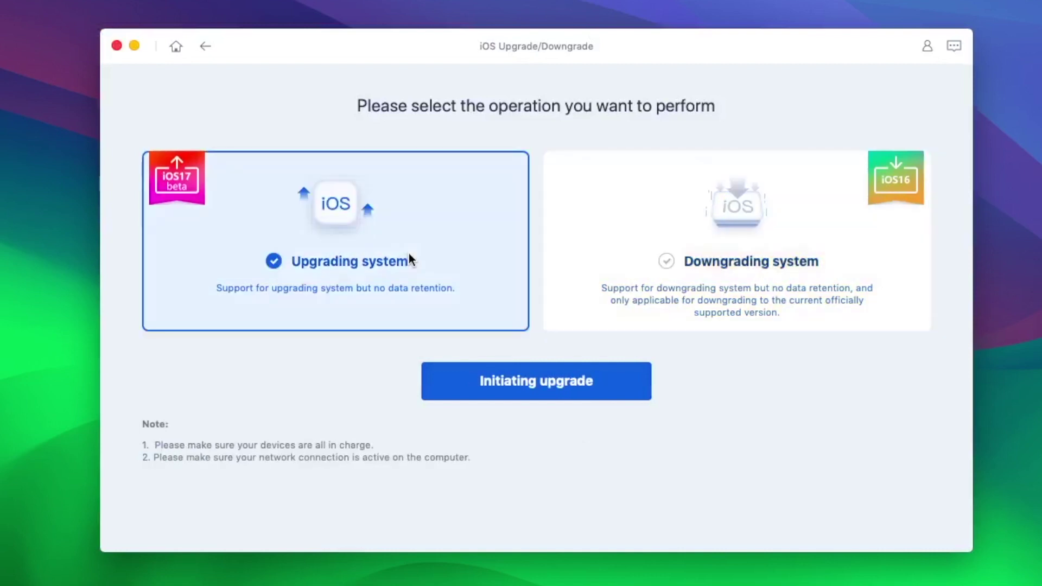
left_click(611, 248)
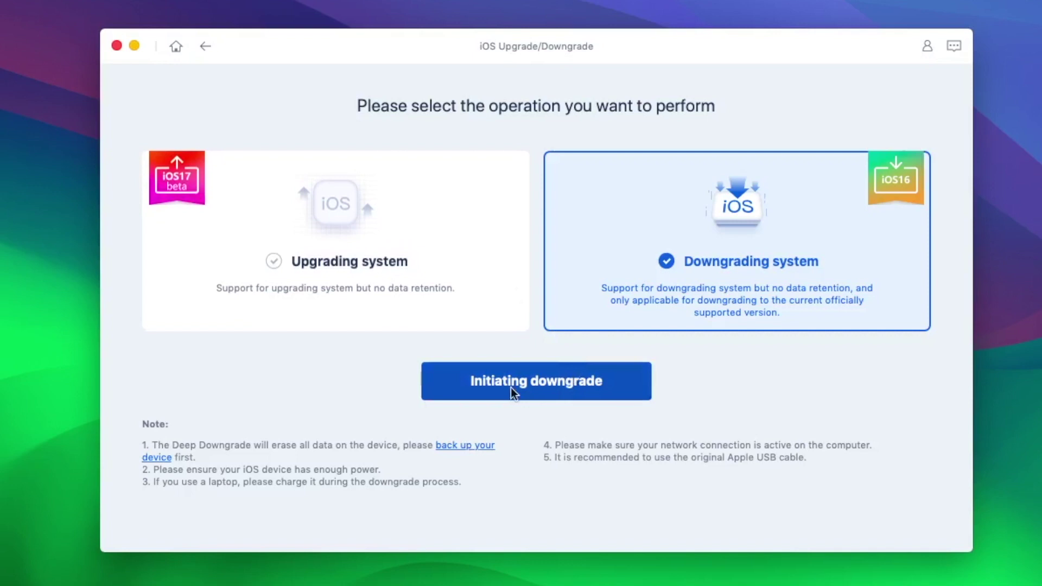
left_click(497, 393)
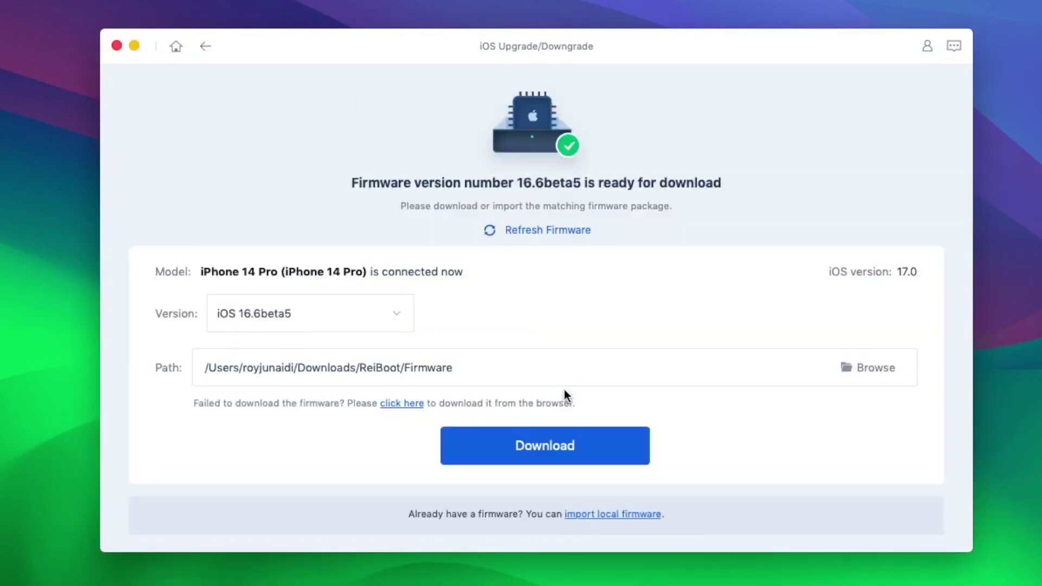
- Choose iOS 16.5.1 from the Version list and start downloading it for the downgrade
left_click(360, 304)
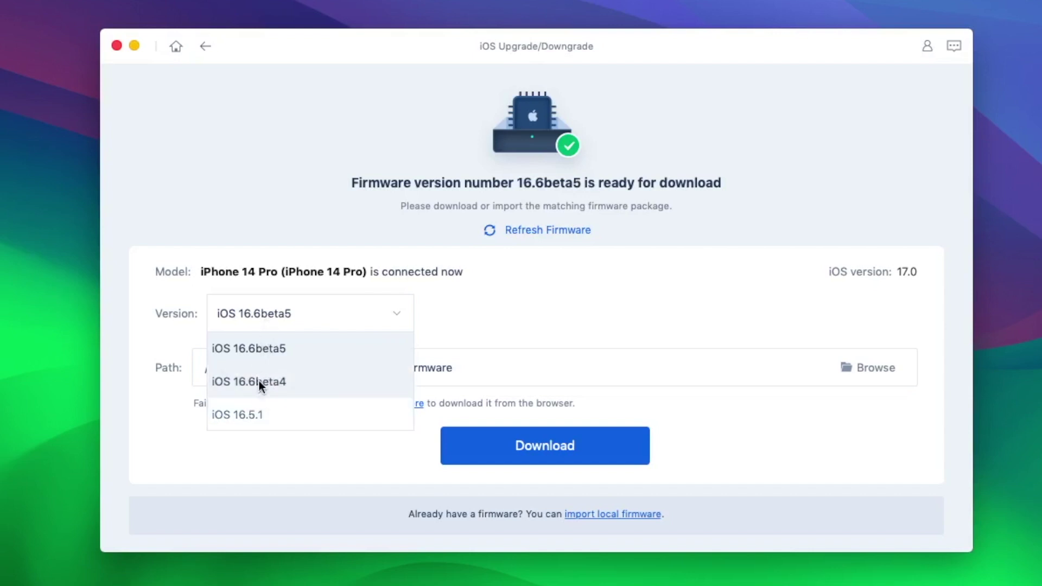
left_click(255, 403)
left_click(530, 447)
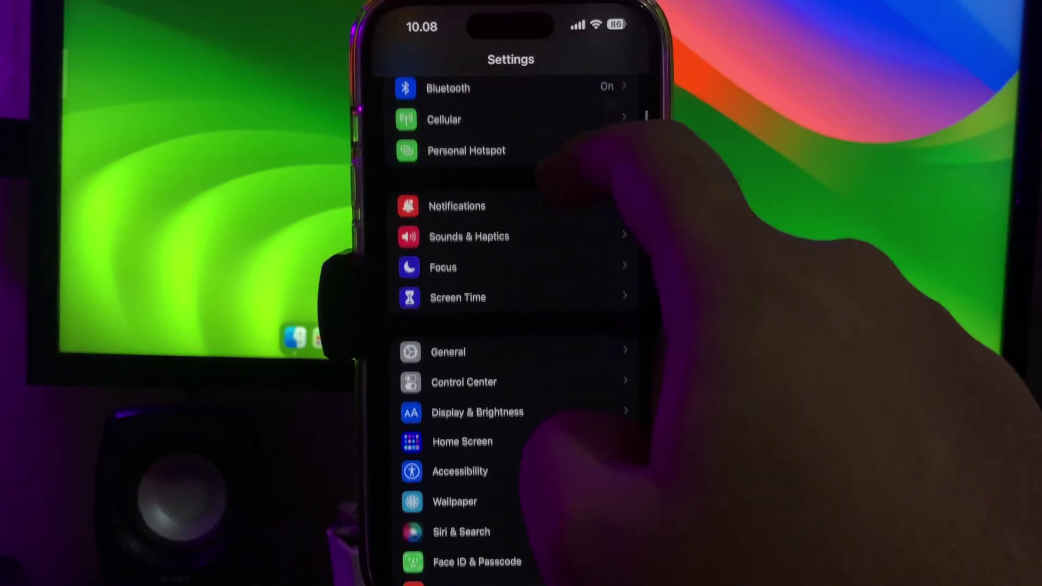
- Go to General > Software Update in the iPhone's Settings
left_click(448, 352)
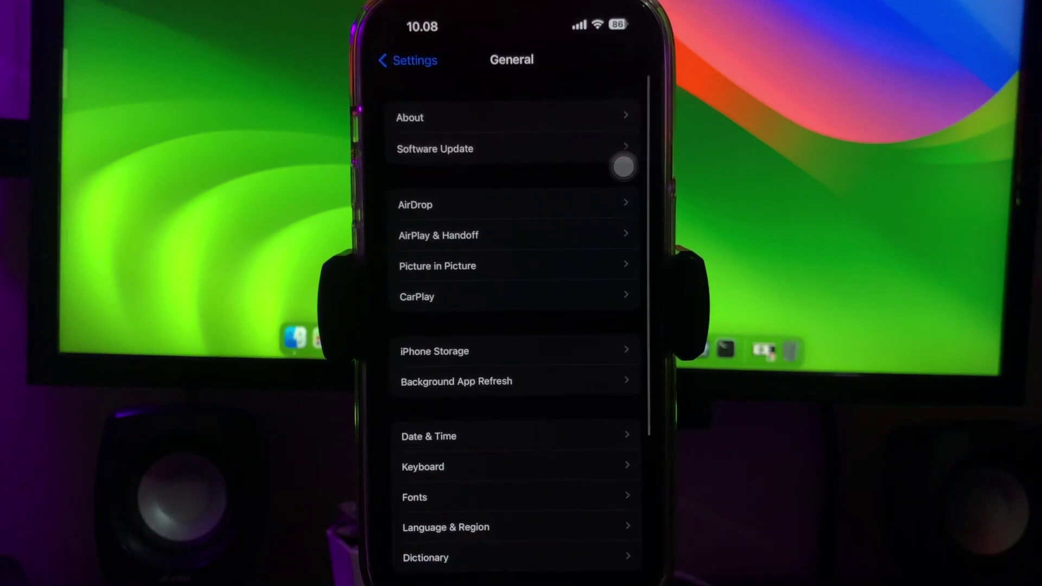
left_click(488, 148)
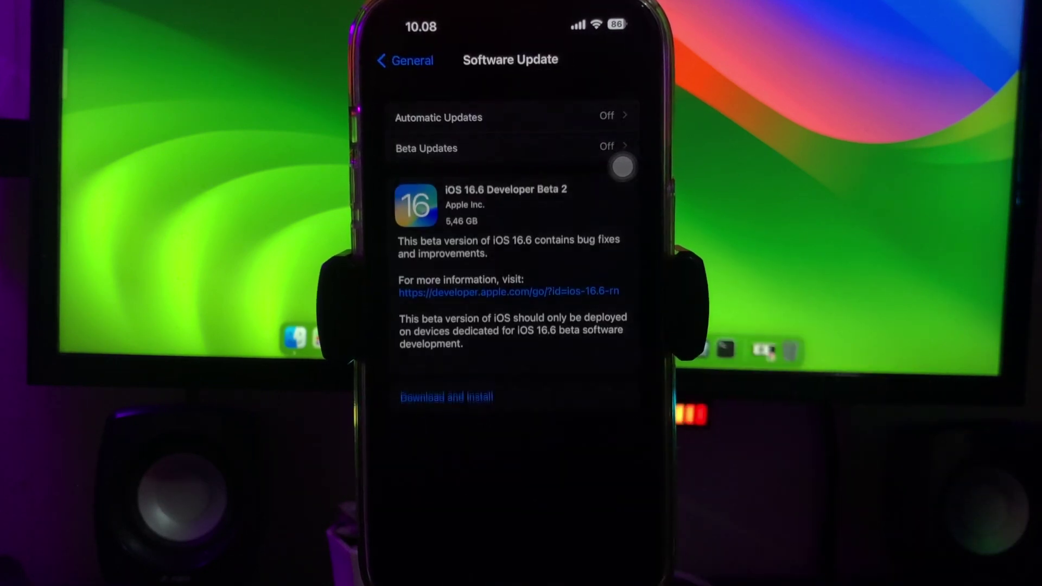